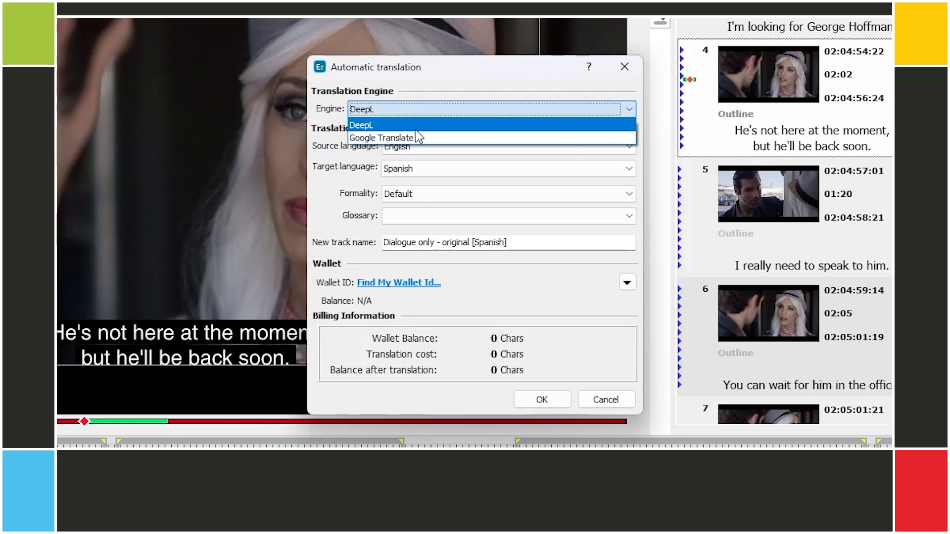
- Run the DeepL translation at its 419-character cost, then review subtitle 6 and nudge an in-cue
click(325, 174)
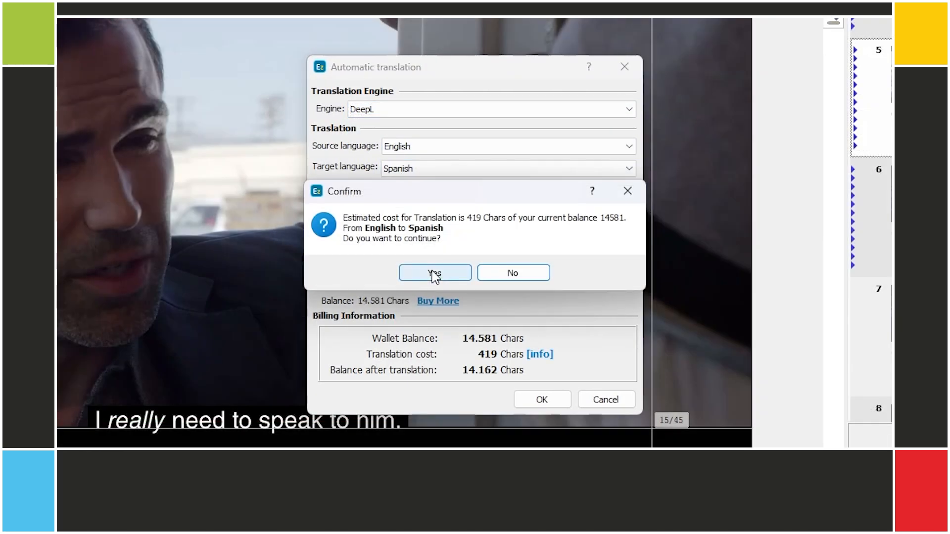
click(435, 274)
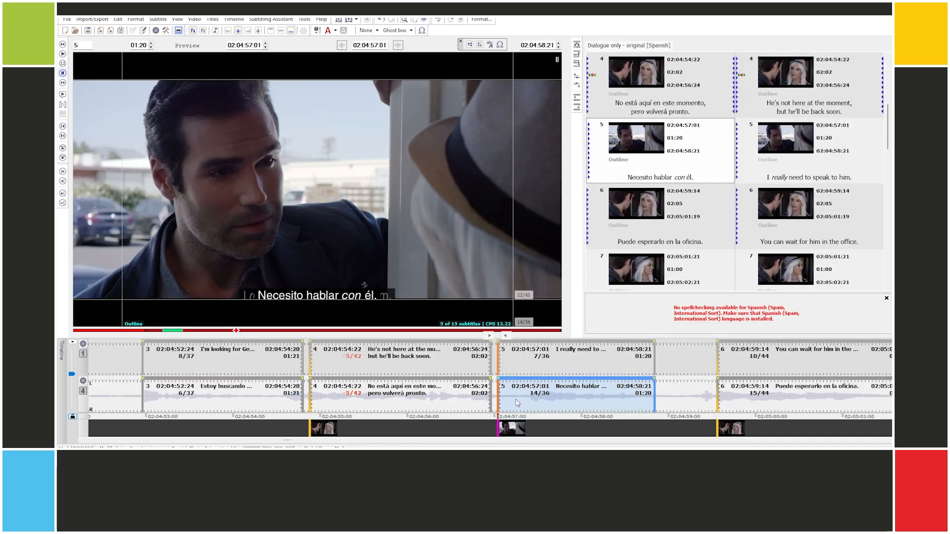
click(802, 401)
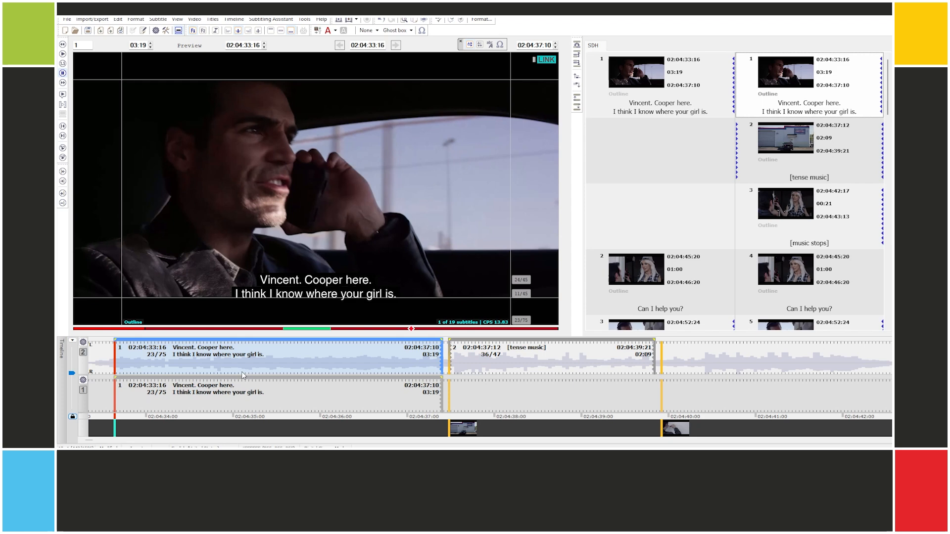
key(Right)
key(Right)
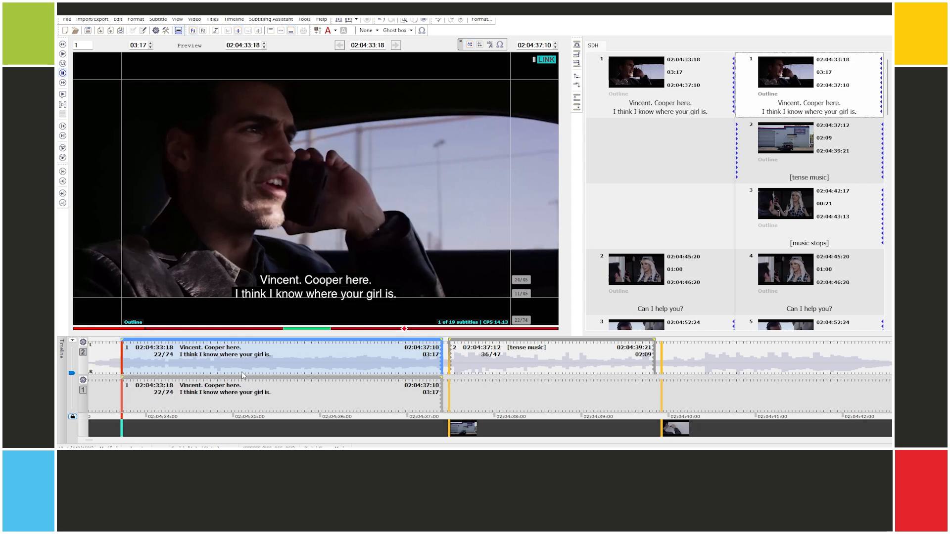
key(Left)
key(Left)
key(Left)
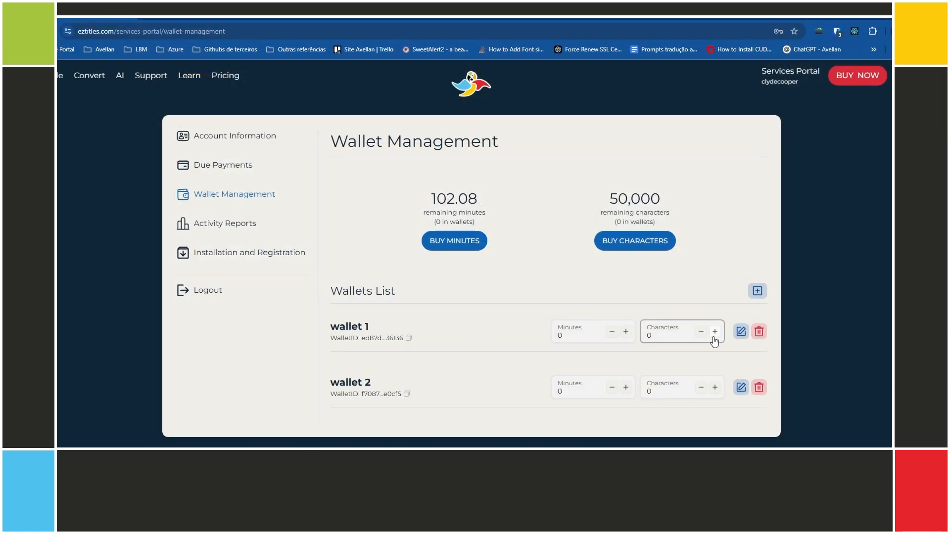
- Add 15,000 characters to wallet 1
click(715, 332)
click(516, 278)
text(150000)
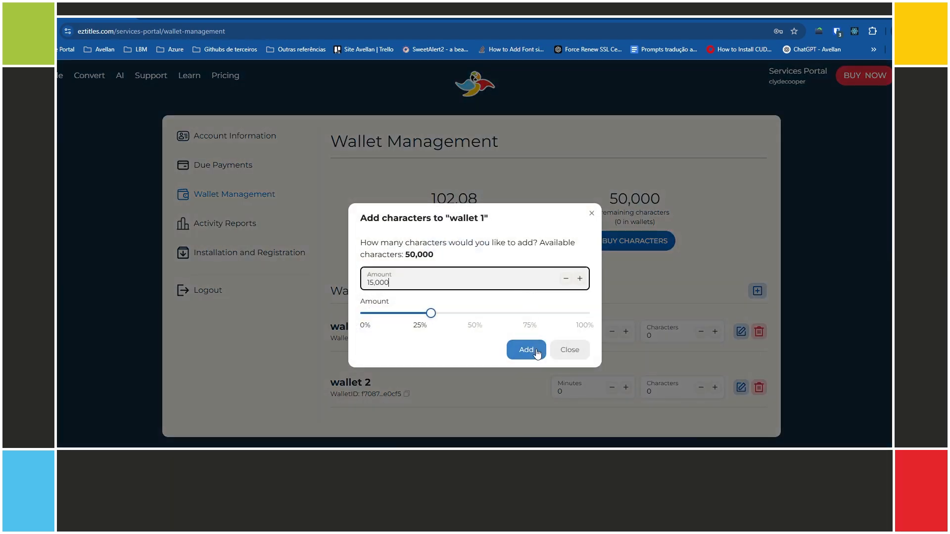
click(527, 349)
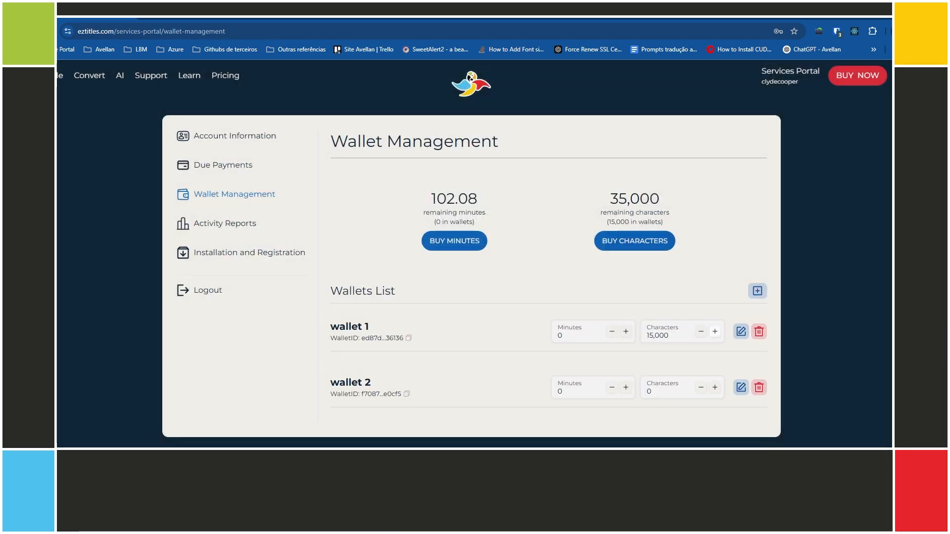
- Add 10,000 characters to wallet 2
click(715, 388)
click(470, 281)
text(10,000)
click(515, 350)
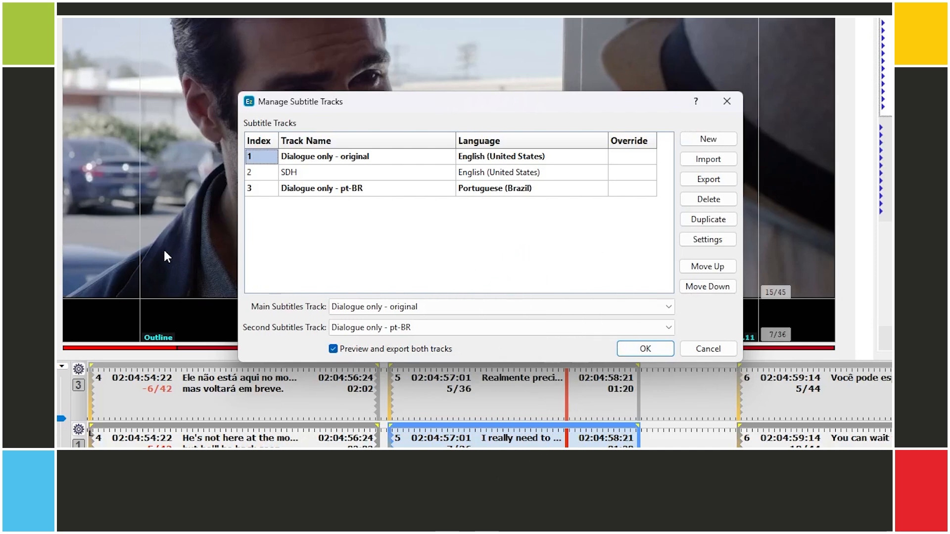
- Confirm 'Dialogue only - original' as main track, then jump to subtitle 4 in the timeline
click(341, 309)
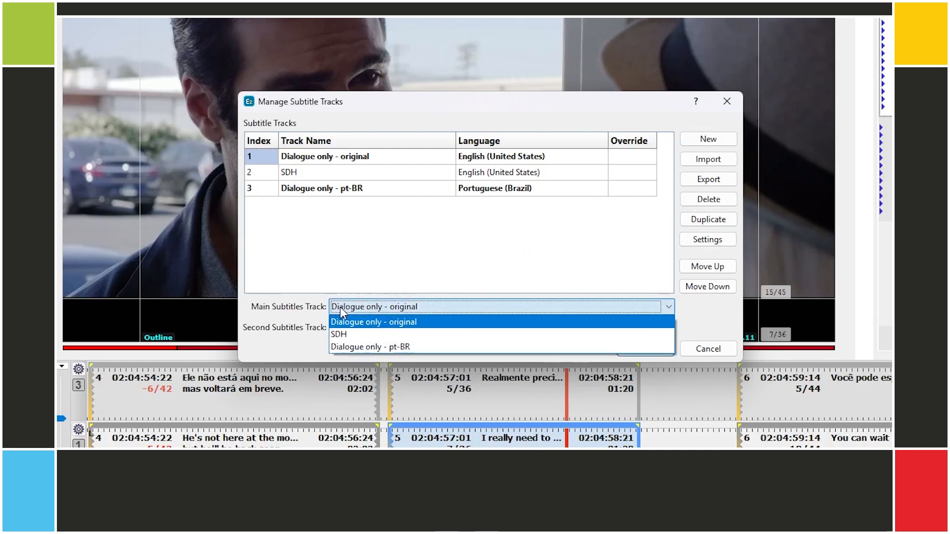
click(348, 323)
click(632, 349)
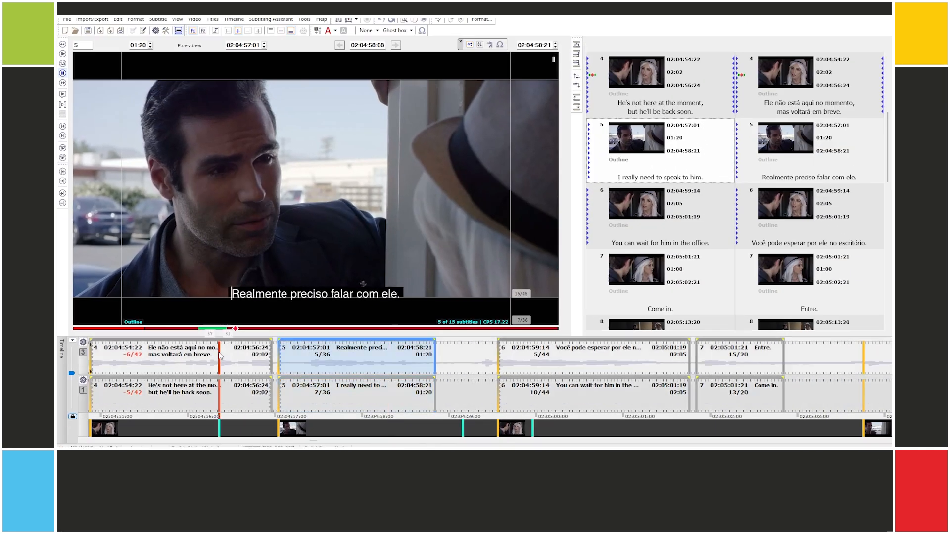
click(214, 411)
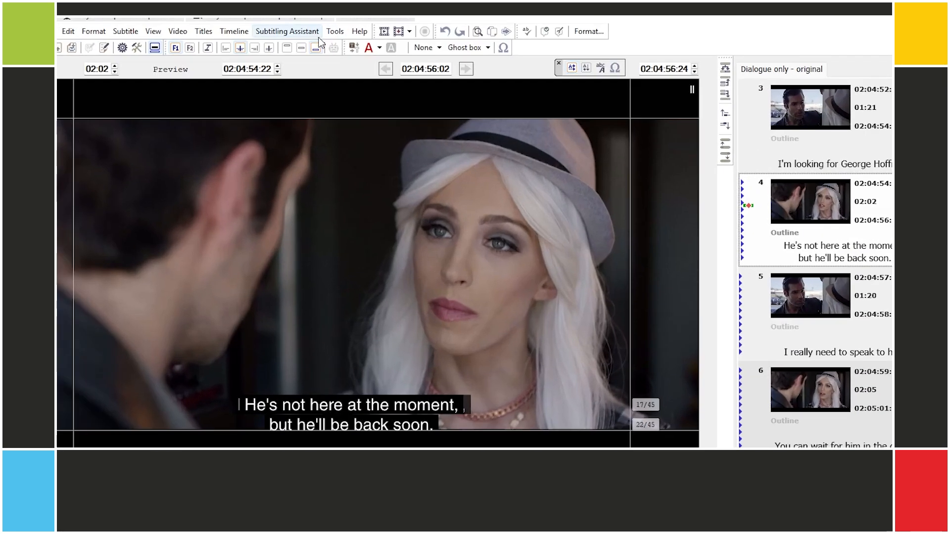
- Start automatic translation with DeepL, Default formality and no glossary
click(289, 20)
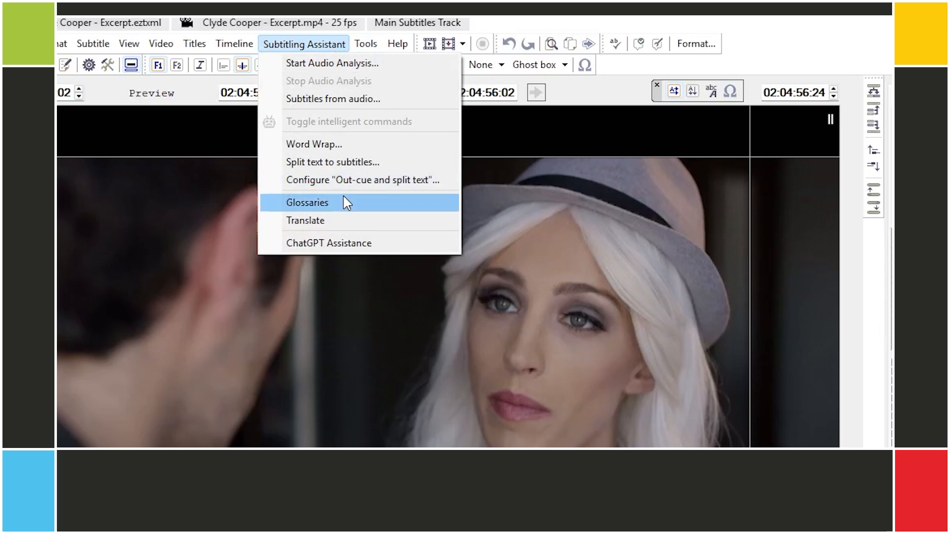
click(343, 224)
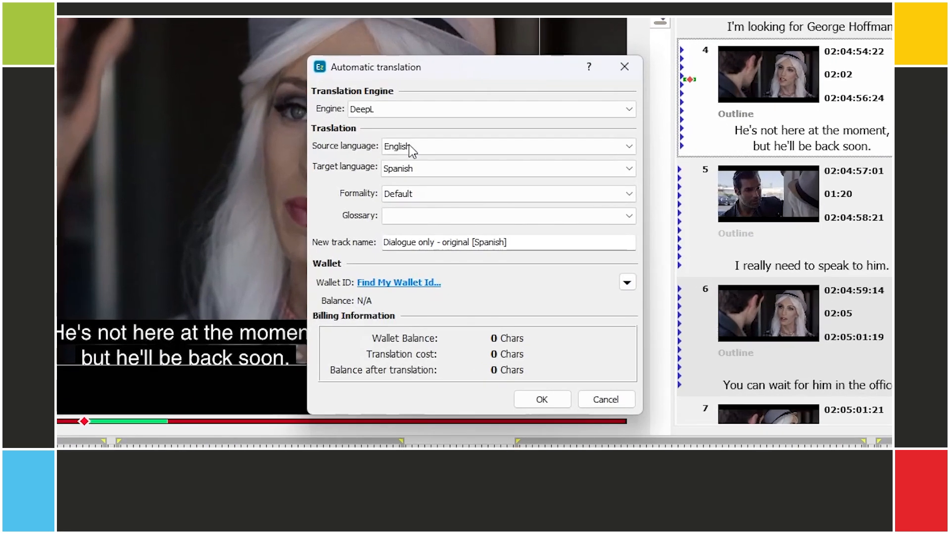
click(411, 114)
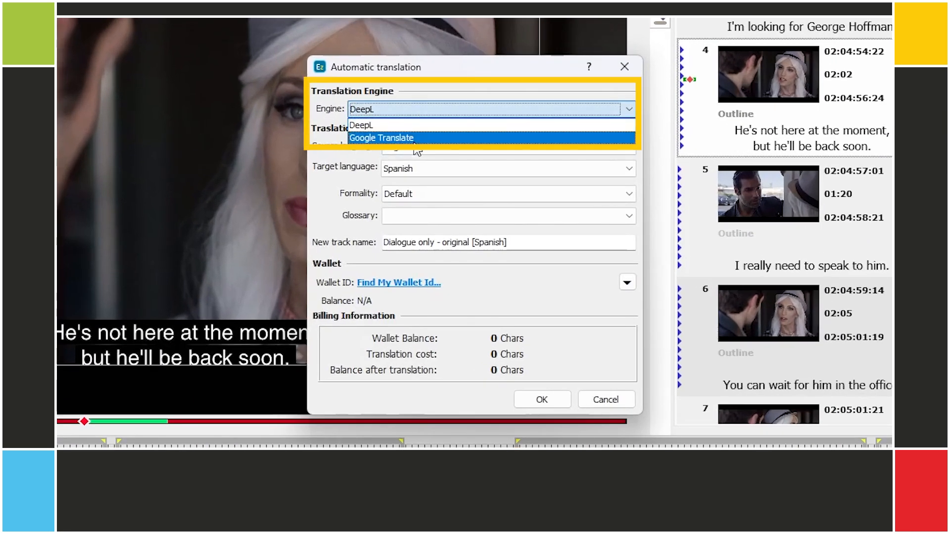
click(340, 163)
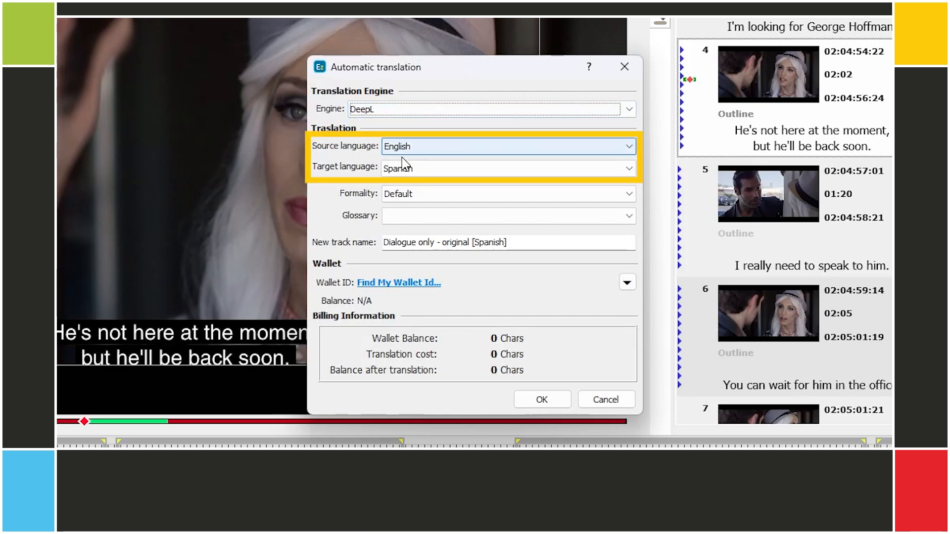
click(405, 198)
click(403, 203)
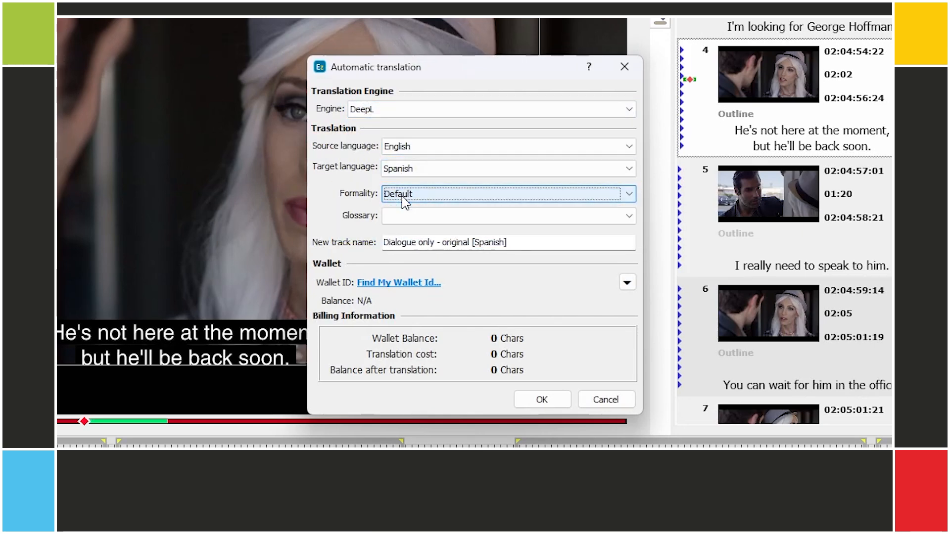
click(402, 217)
click(402, 218)
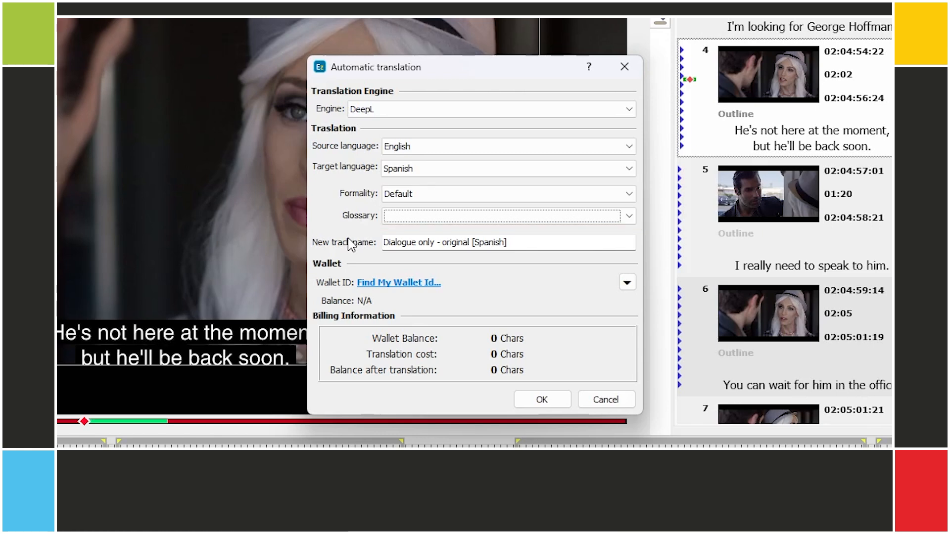
- Rename the new track to 'Dialogue only - translated - Spanish'
click(452, 243)
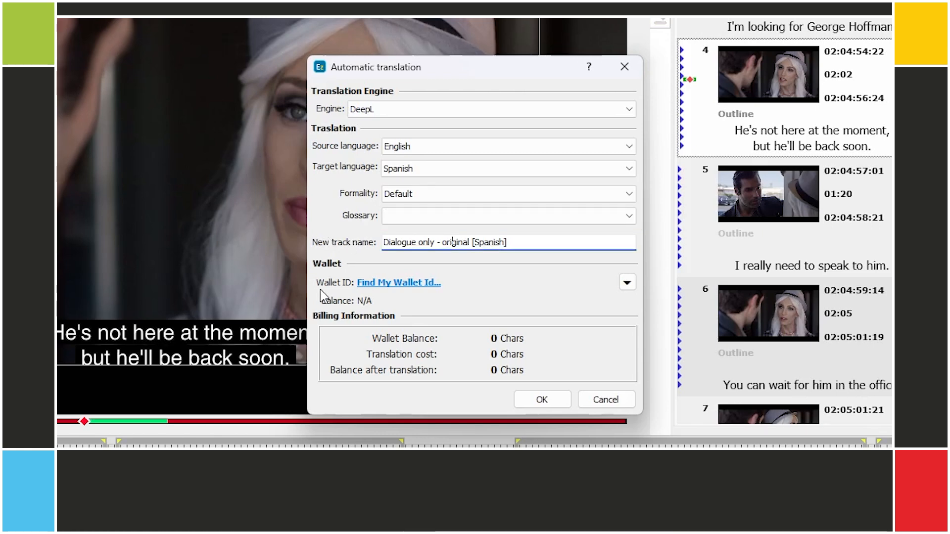
key(Delete)
key(Delete)
key(Delete)
key(Delete)
key(Delete)
key(Delete)
key(Delete)
key(Delete)
key(Delete)
key(Delete)
key(Delete)
key(Delete)
key(Delete)
key(Delete)
key(Delete)
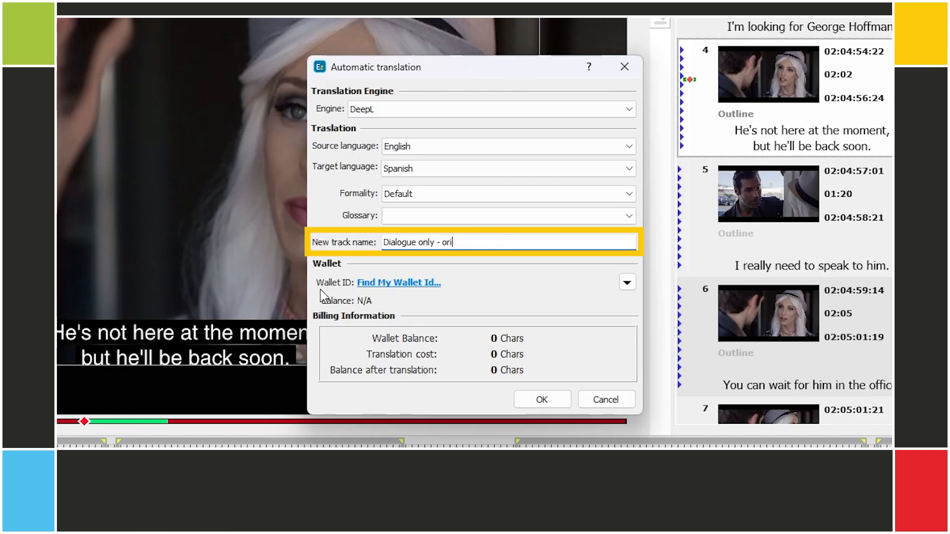
key(BackSpace)
key(BackSpace)
key(BackSpace)
text(translated - Spanish)
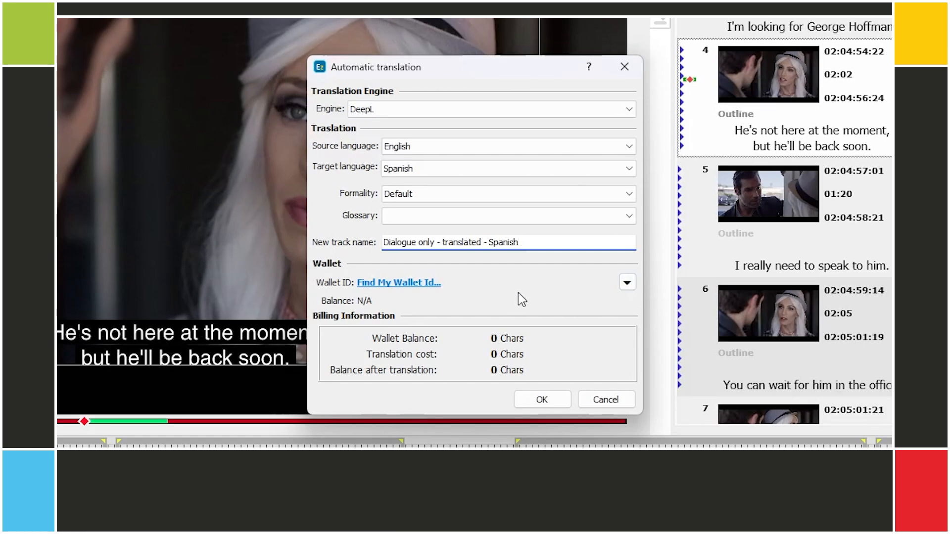
click(410, 285)
- Sign in with the portal account username and password and choose wallet 1
key(Tab)
key(ctrl+v)
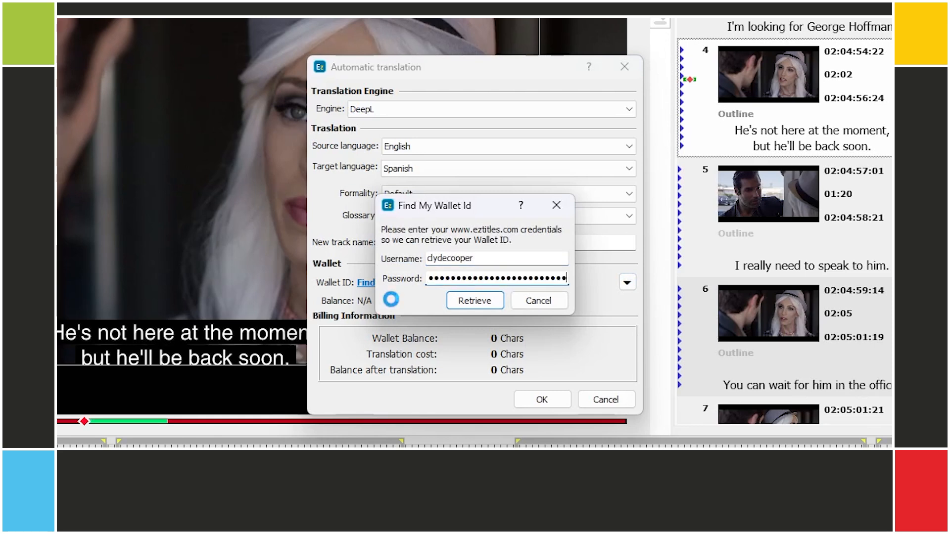
click(456, 229)
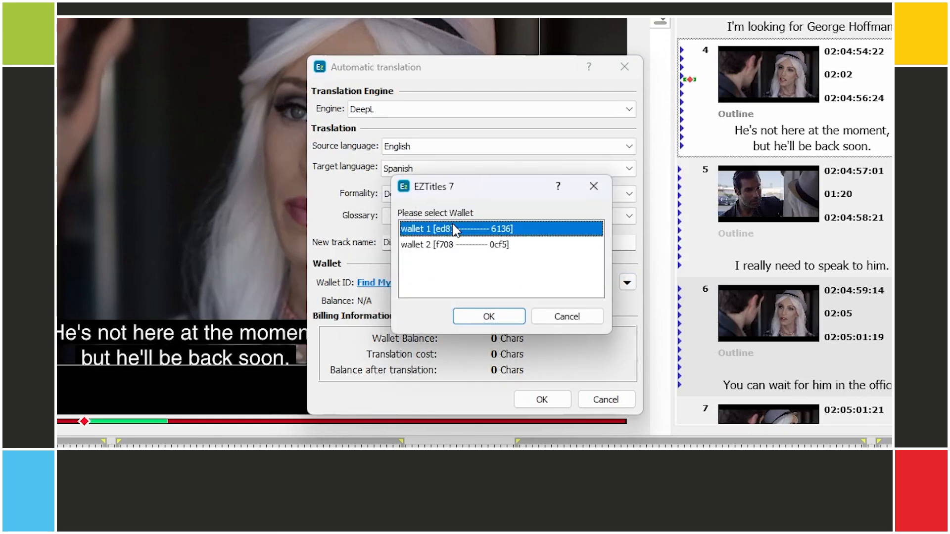
click(497, 323)
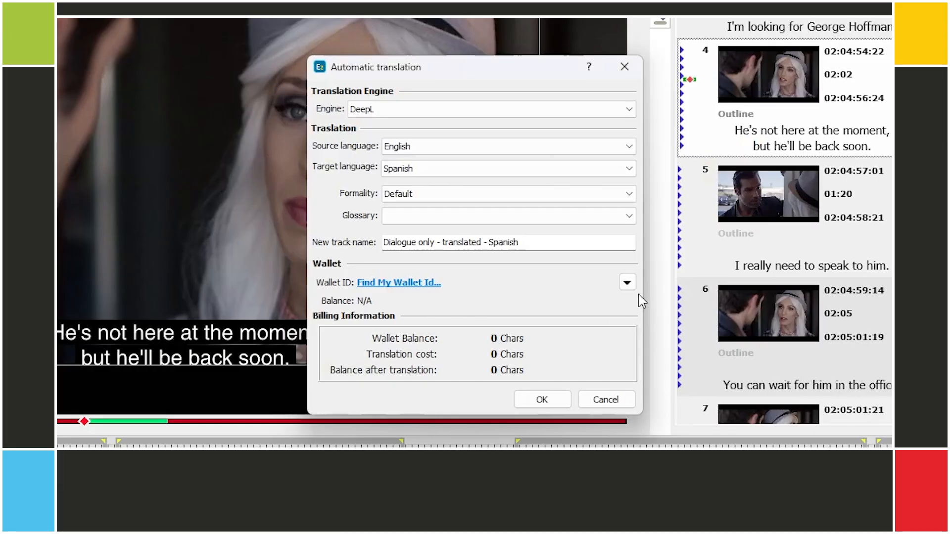
- Add wallet 1 to the translation by pasting its wallet id
click(631, 282)
click(652, 300)
key(ctrl+v)
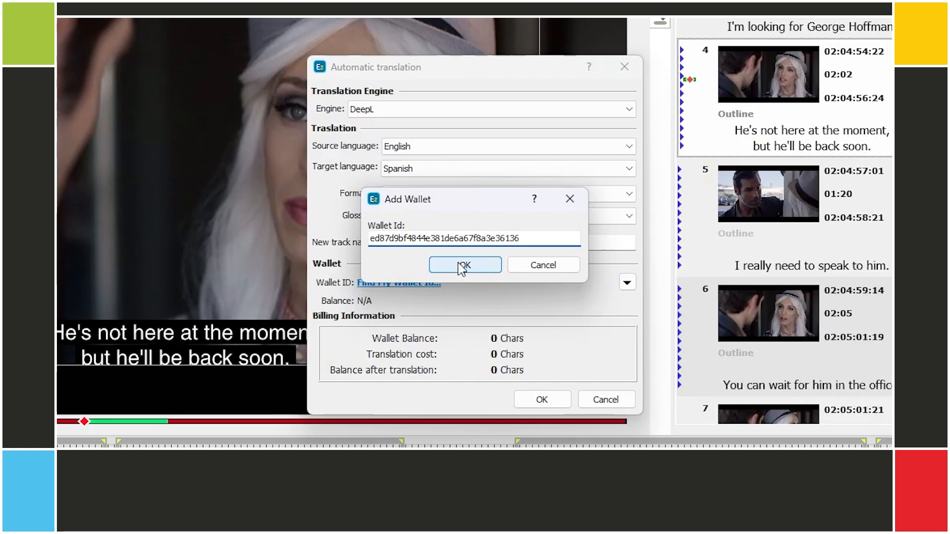
click(487, 264)
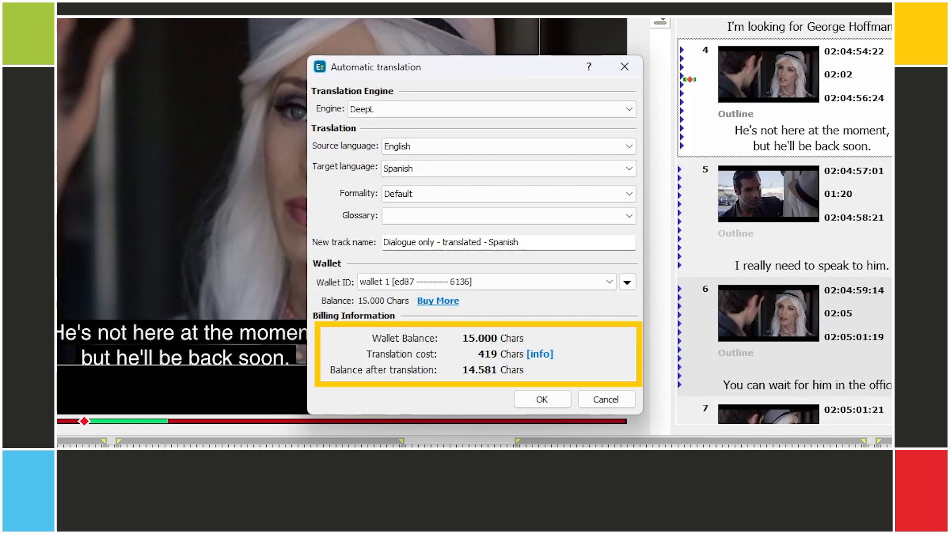
- Change the translation engine, start the translation and accept the 419-character cost
click(386, 109)
click(388, 138)
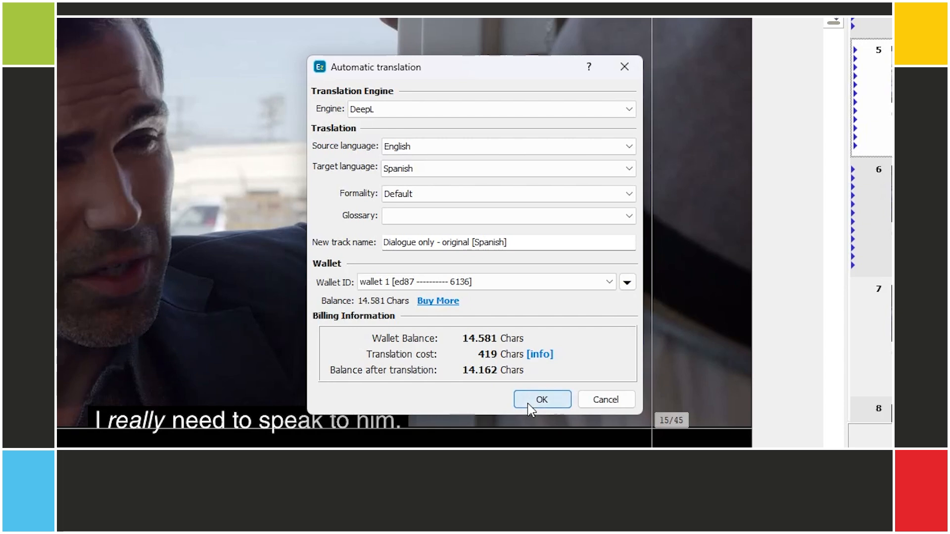
click(528, 407)
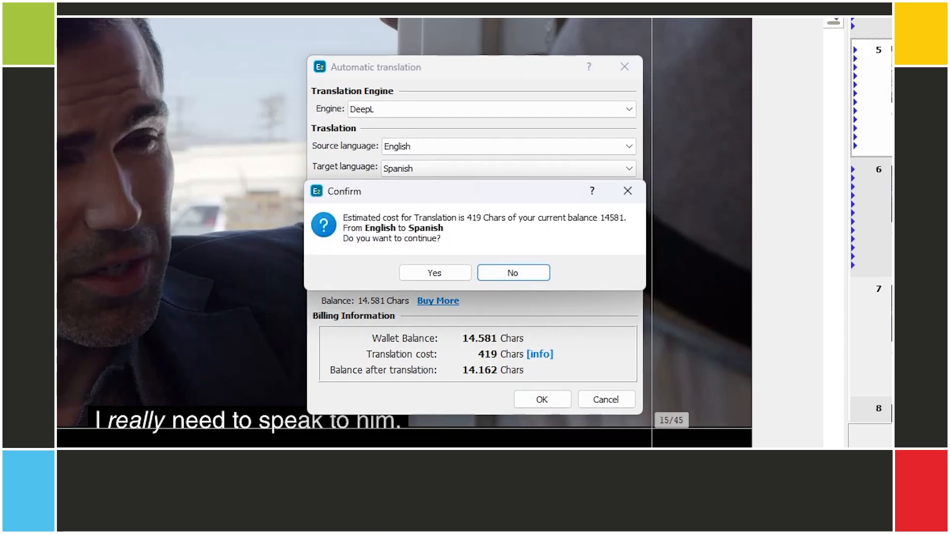
click(434, 275)
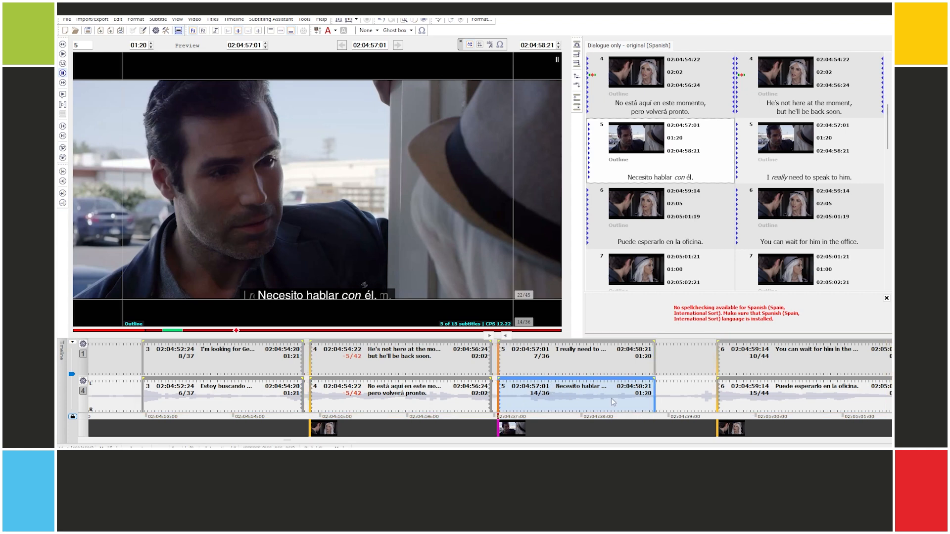
- Review a translated subtitle on the new Spanish track, such as subtitle 5
click(802, 401)
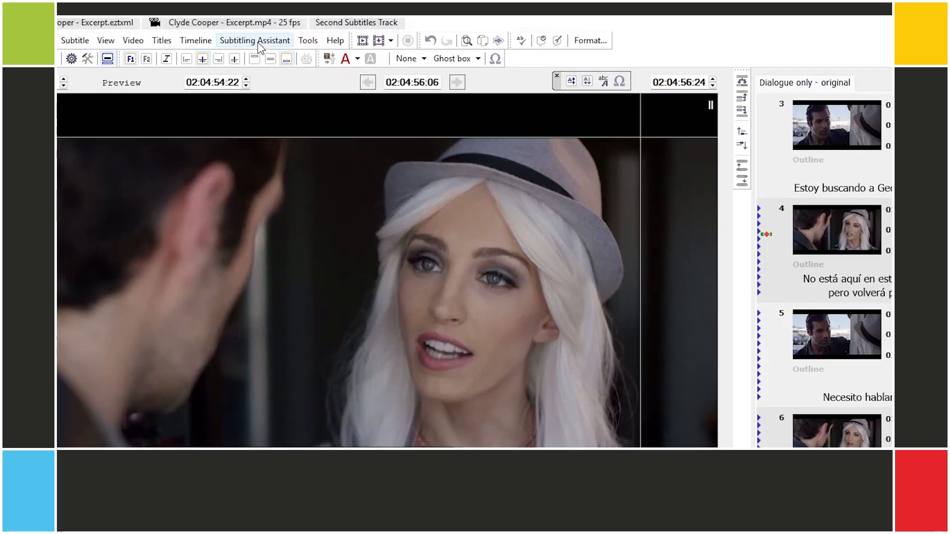
click(272, 20)
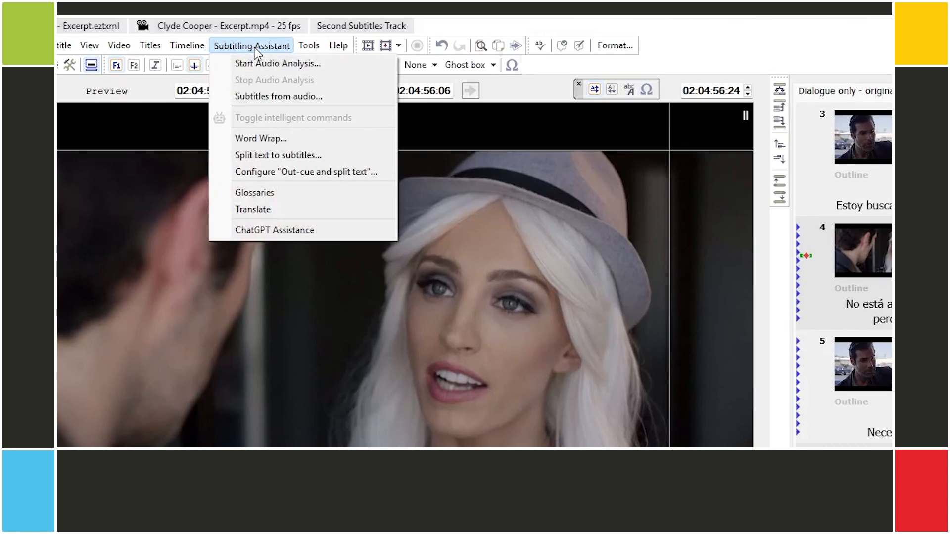
click(269, 193)
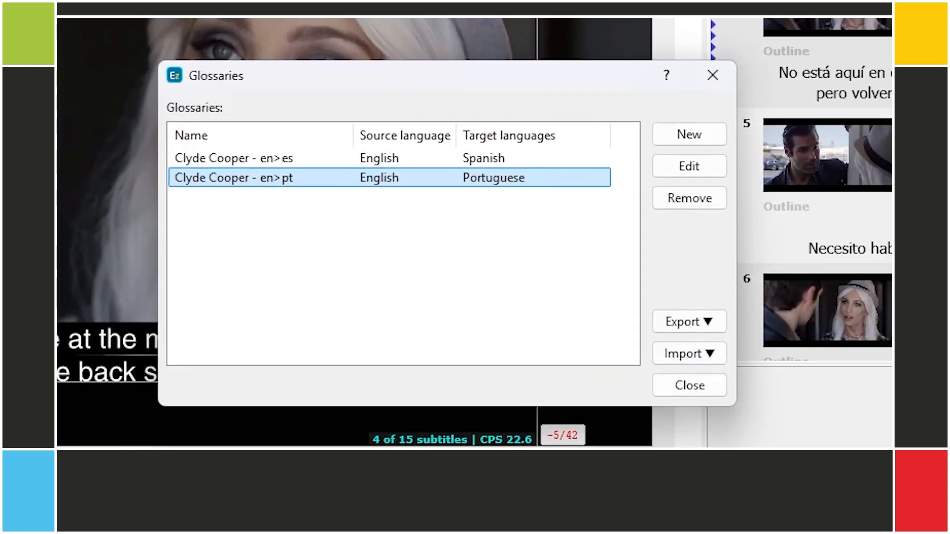
click(423, 159)
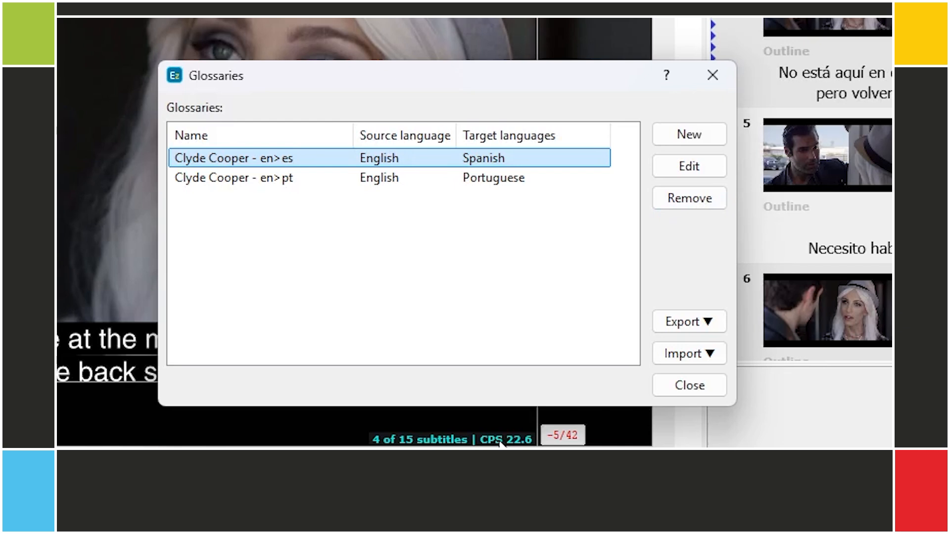
double_click(321, 154)
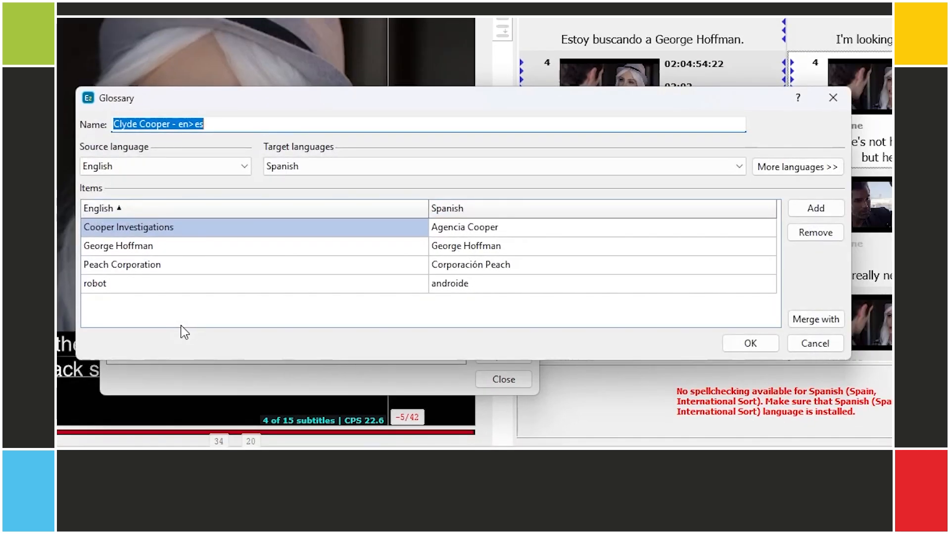
- Close and reopen the Spanish glossary in the editor, placing the caret in its name
click(725, 345)
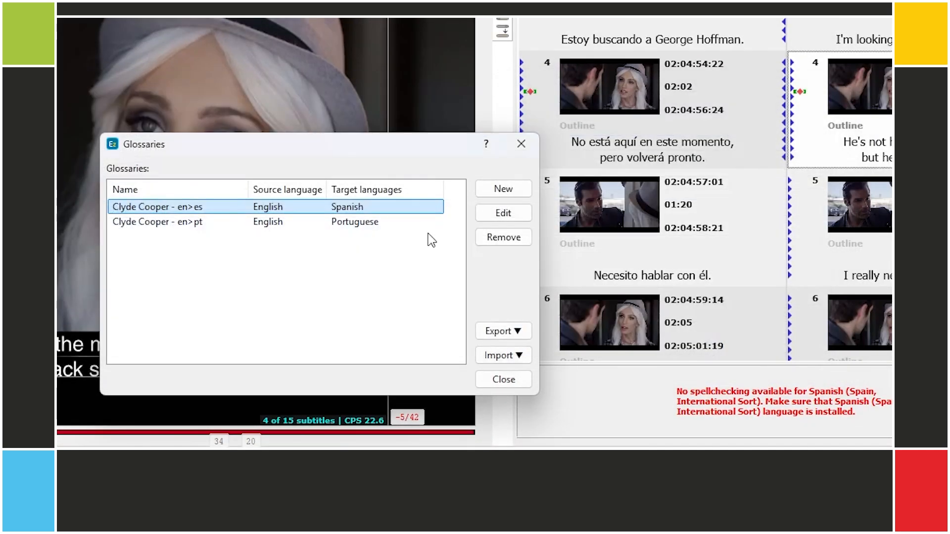
click(497, 216)
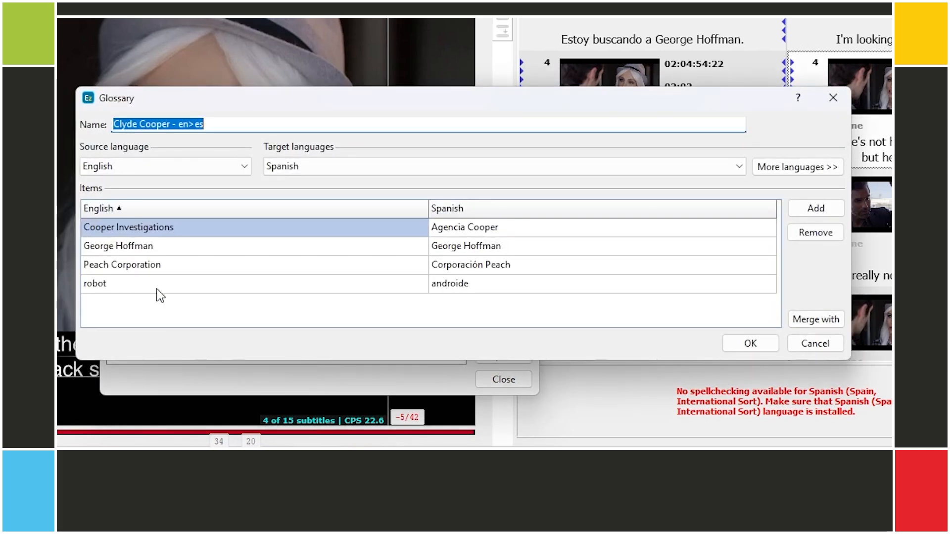
click(215, 125)
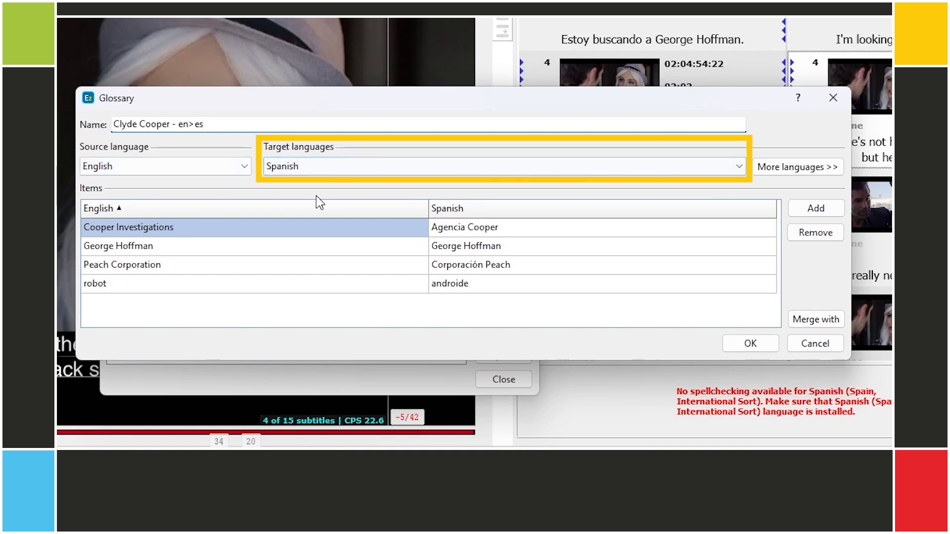
- Add German as an extra target language, then add and delete an empty term row
click(774, 174)
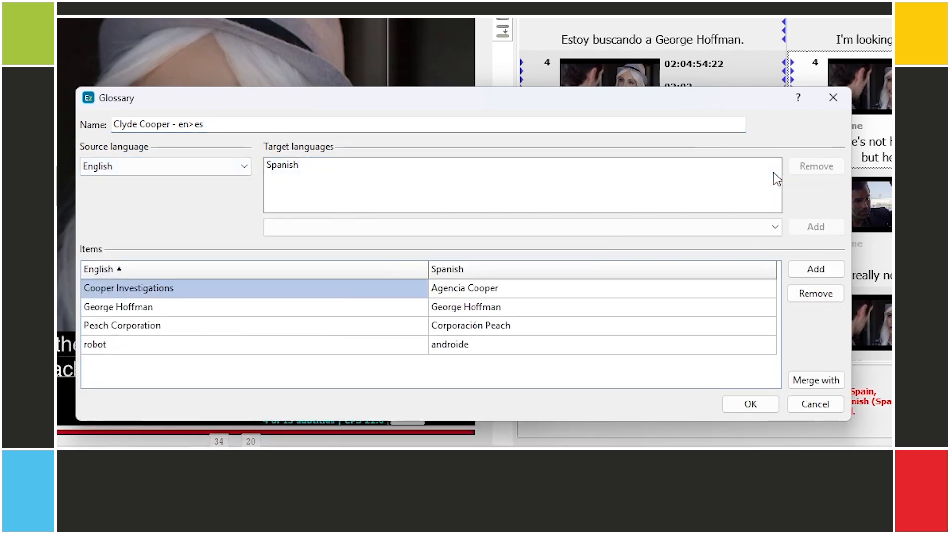
click(568, 227)
scroll(496, 382, down, 8)
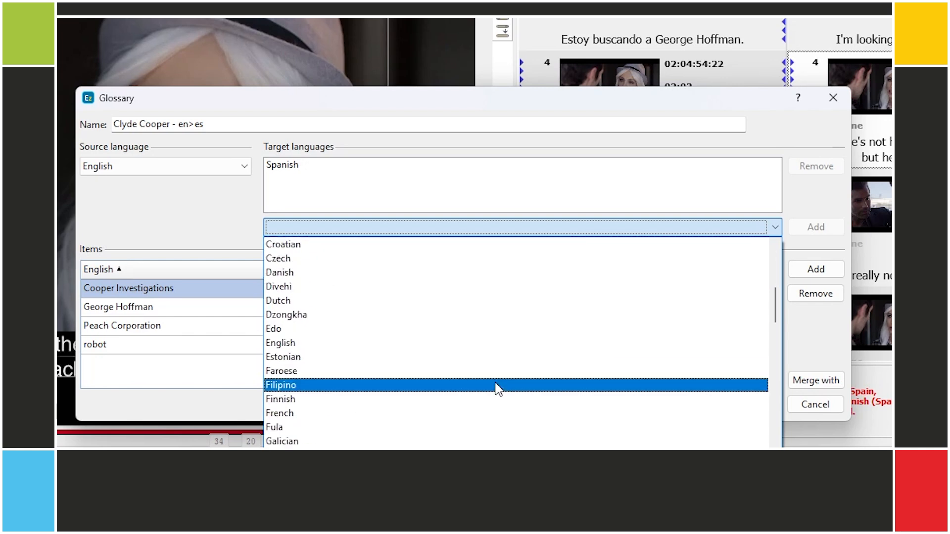
click(495, 469)
click(801, 230)
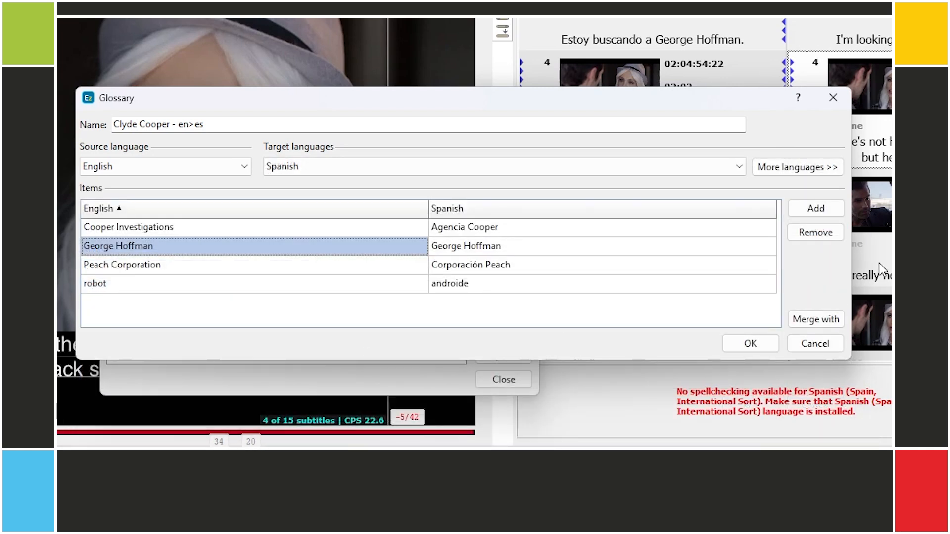
click(811, 212)
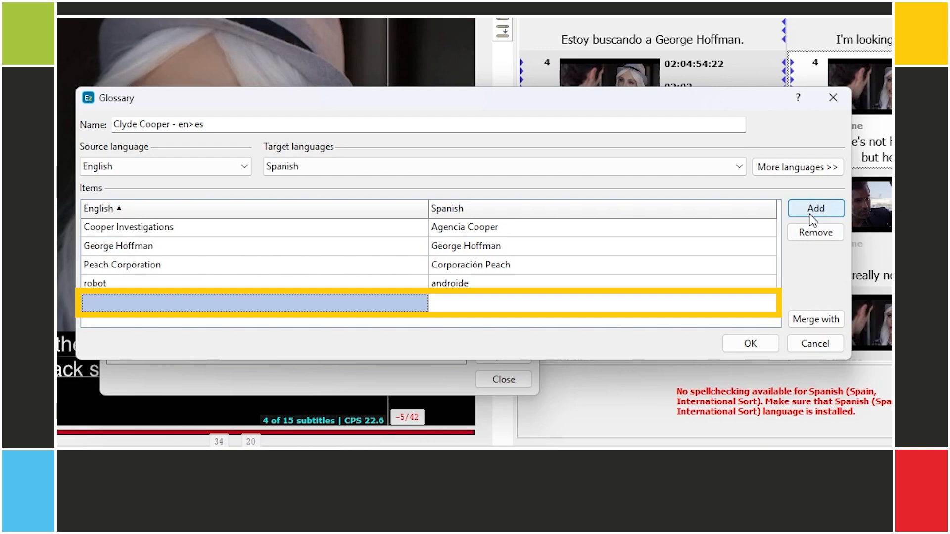
click(811, 236)
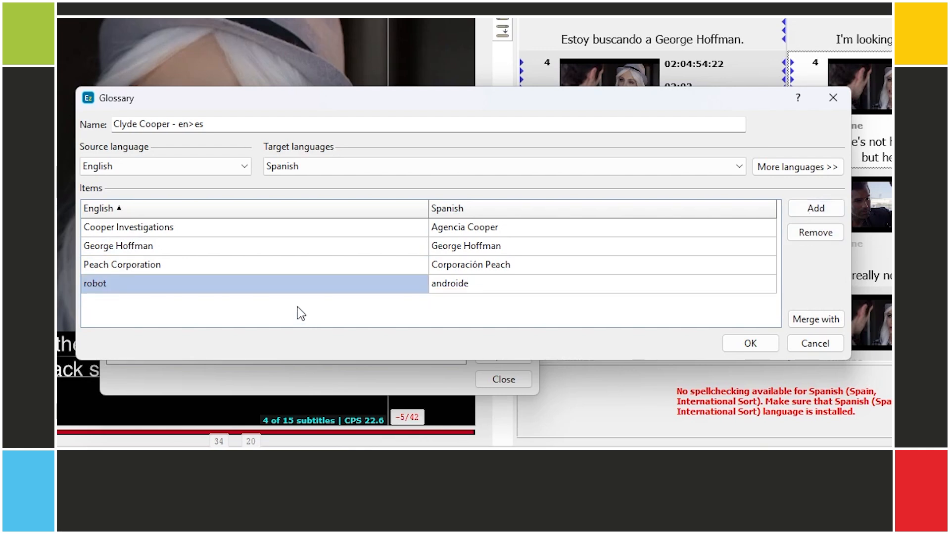
- Re-enter the term 'Peach Corporation' and confirm its term pair
click(295, 267)
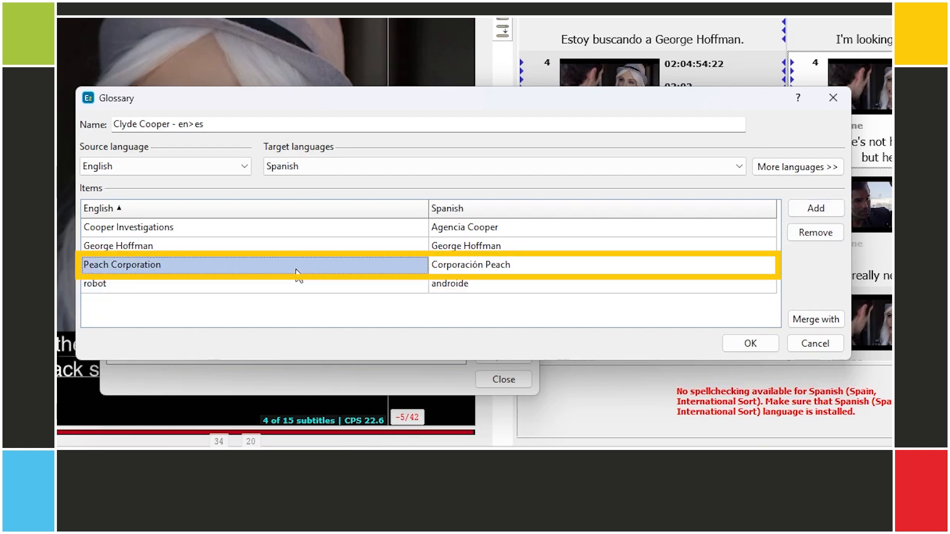
key(BackSpace)
text(ch Corporation)
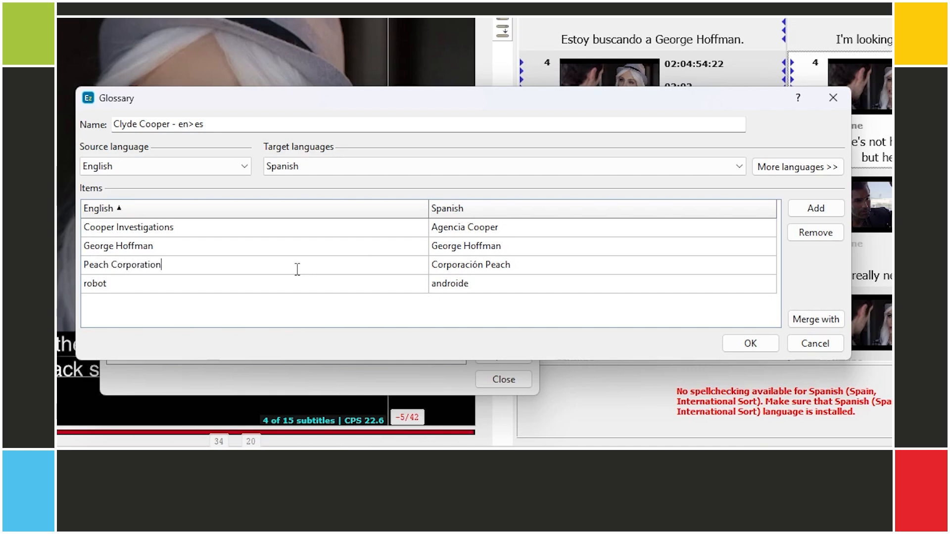
key(Tab)
key(Return)
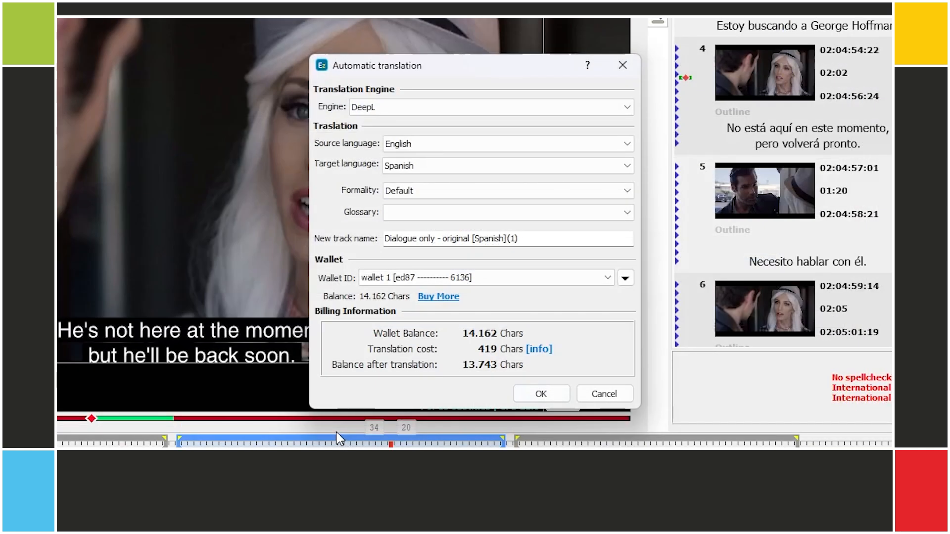
click(398, 214)
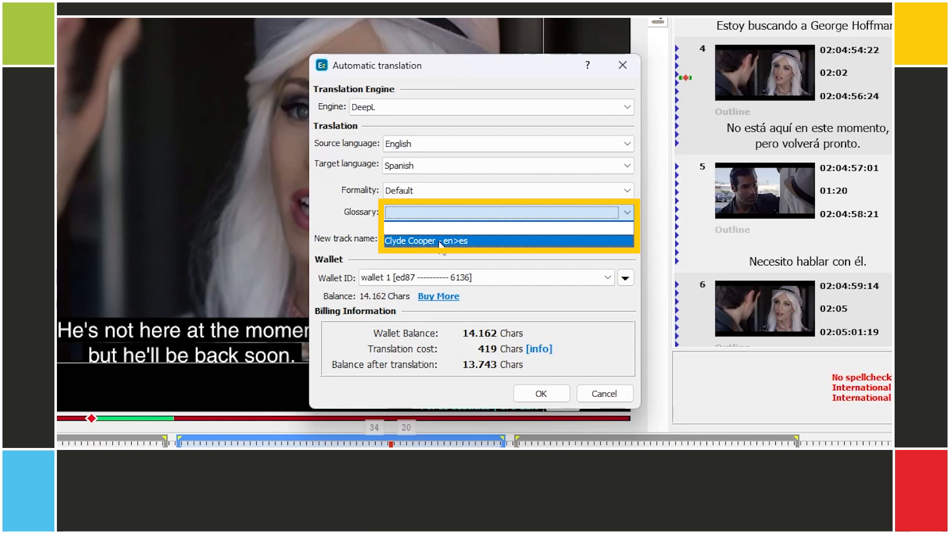
click(500, 243)
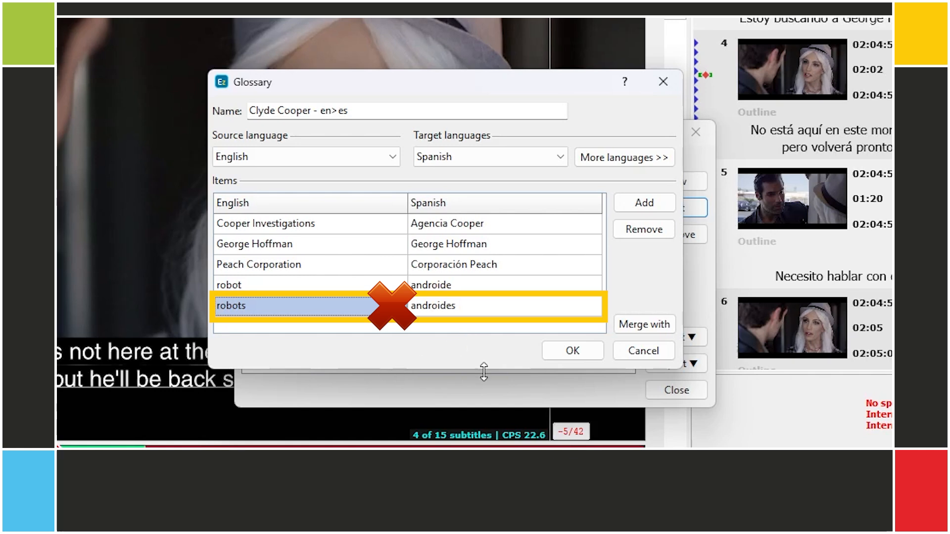
- Remove the robots→androides pair, save the glossary, and view the Export and Import options
click(645, 229)
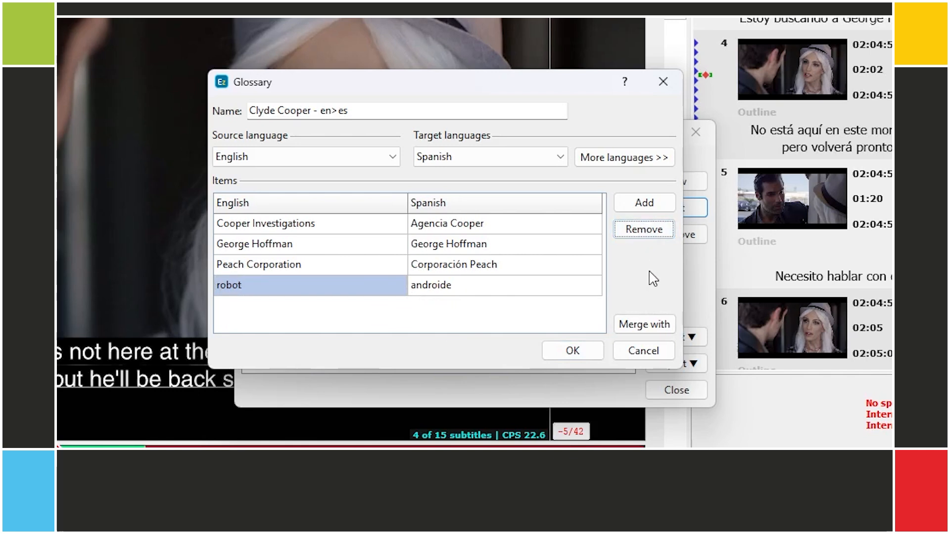
click(572, 352)
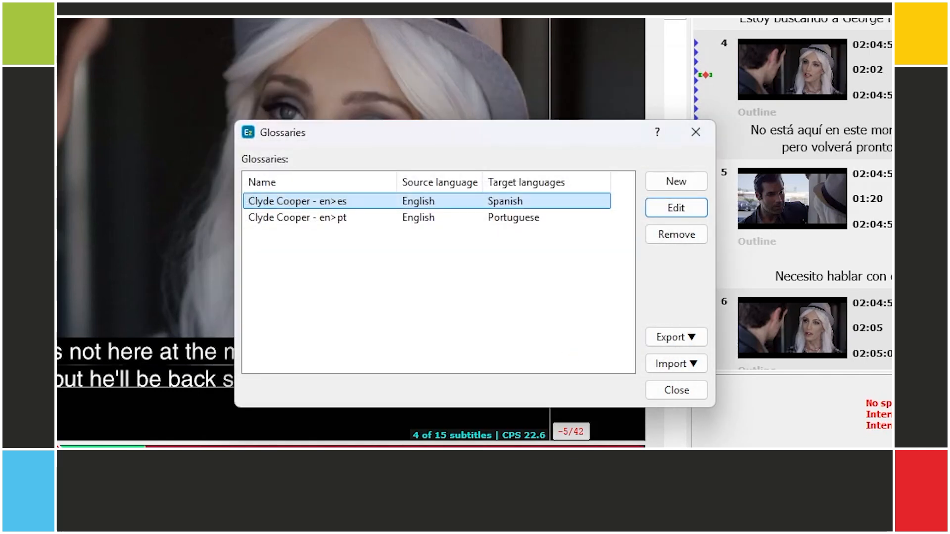
click(685, 341)
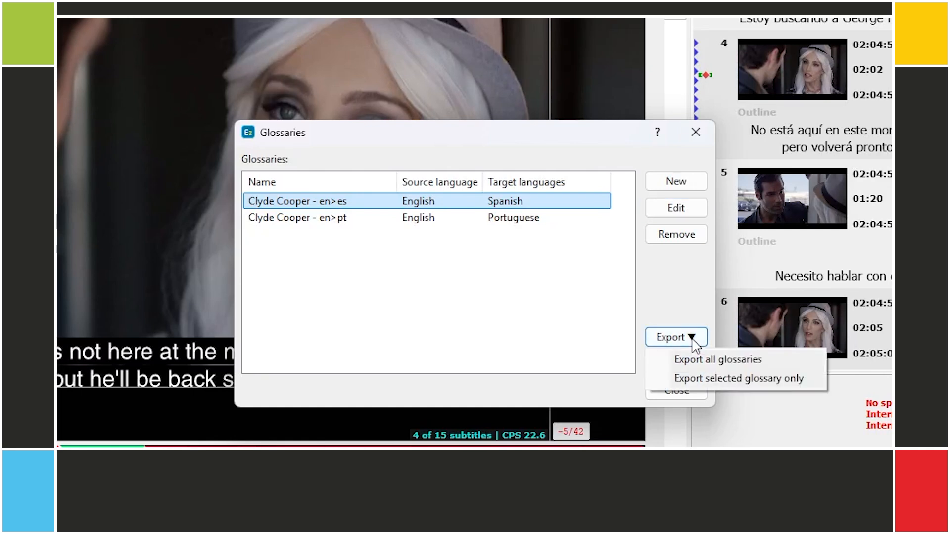
click(695, 315)
click(675, 364)
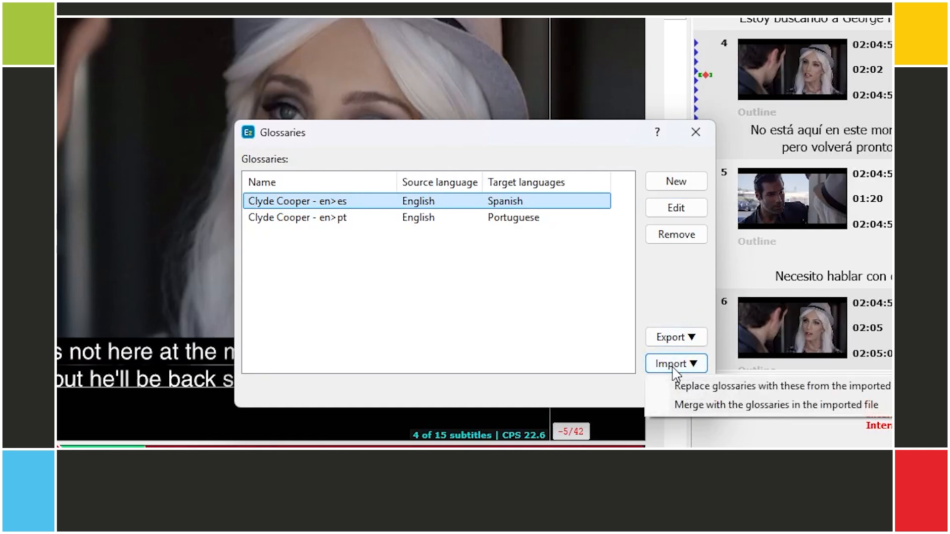